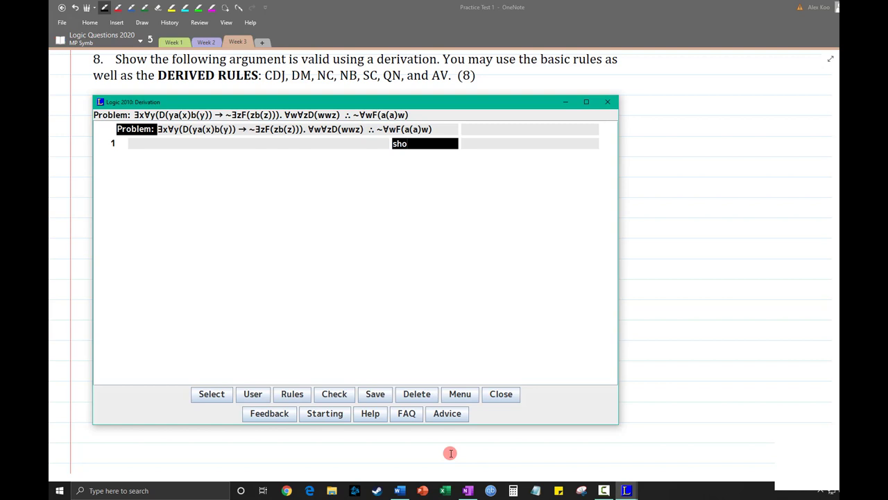
# Step: Enter 'show conc' as line 1 and the indirect assumption ∀wF(a(a)w) ('ass id') as line 2
pyautogui.write('w conc')
pyautogui.press('Return')
pyautogui.write('ass id')
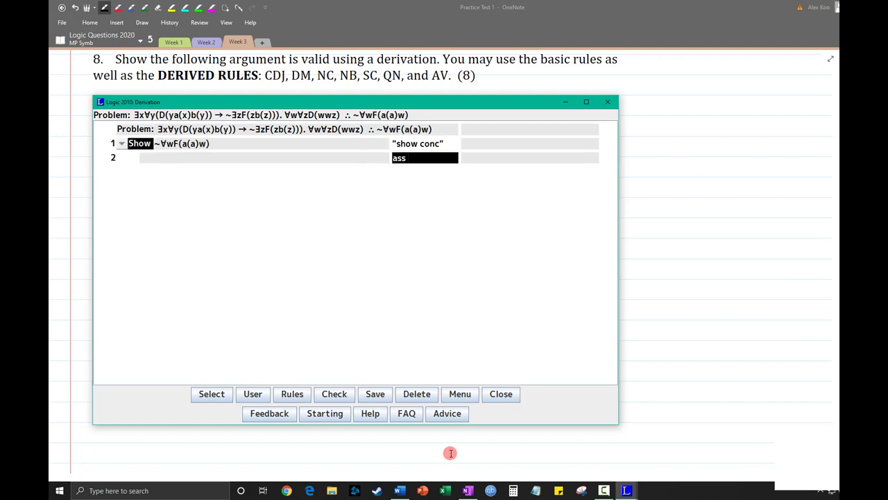
pyautogui.press('Return')
pyautogui.press('Return')
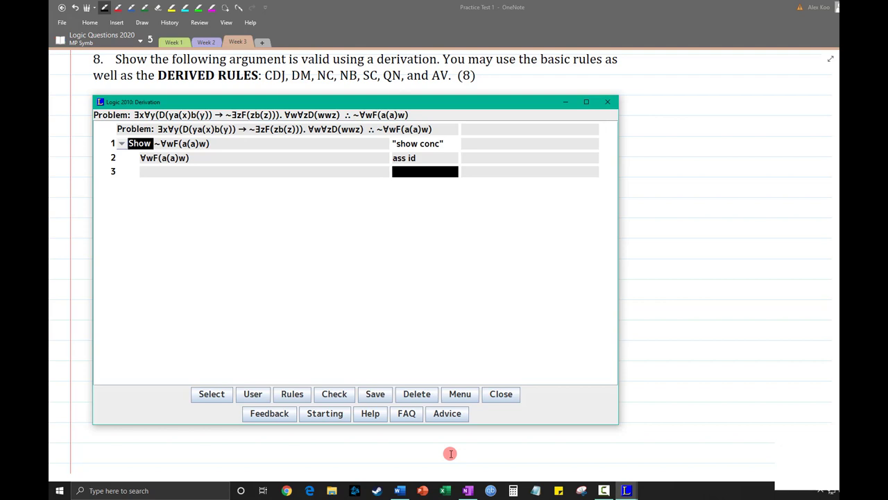
# Step: Justify line 3 as 'pr1 ei/i', producing ∀y(D(ya(i)b(y)) → ~∃zF(zb(z)))
pyautogui.write('pr1 ei/i')
pyautogui.press('Return')
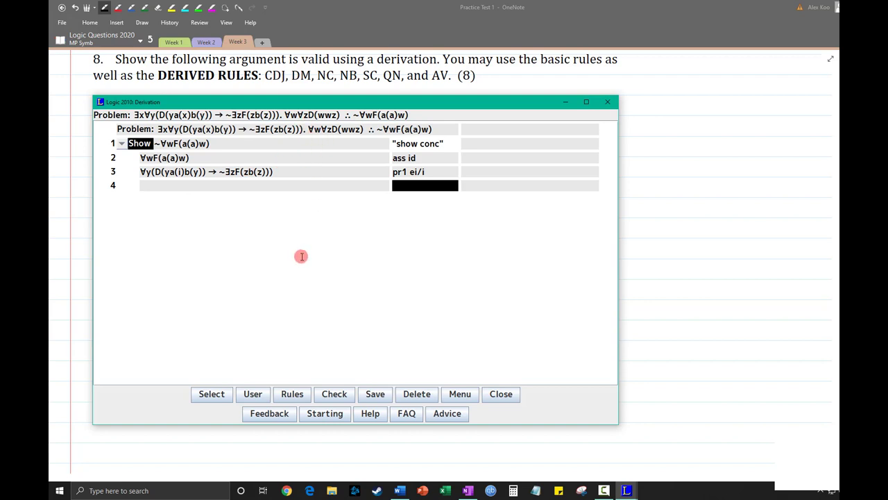
# Step: Justify line 4 as 'pr2 ui/a(i)', producing ∀zD(a(i)a(i)z)
pyautogui.write('pr2 ui/a(i)')
pyautogui.press('Return')
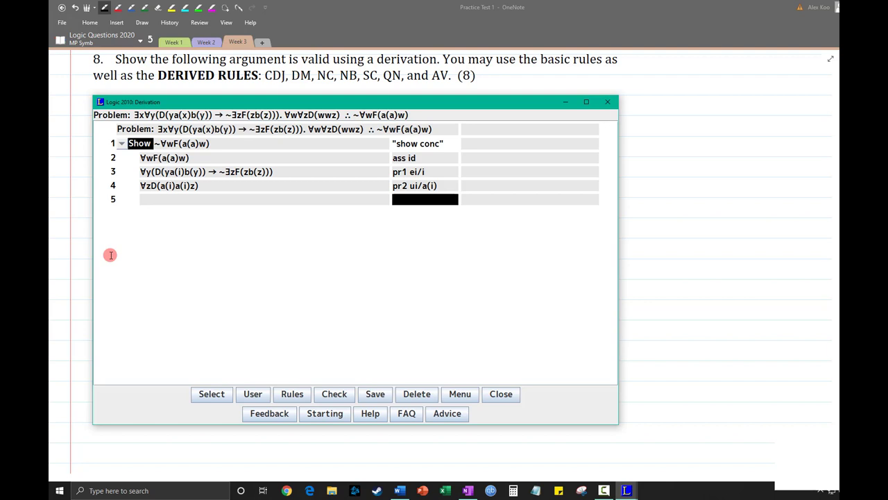
# Step: Add lines 5–7 as '3 ui/a(i)', '4 ui/b(a(i))' and '5 6 mp', reaching ~∃zF(zb(z))
pyautogui.write('3 ui/a(i)')
pyautogui.press('Return')
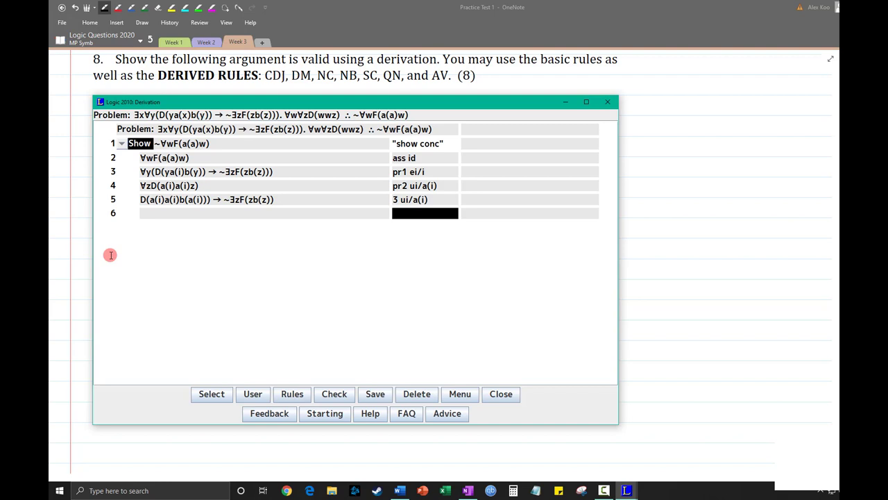
pyautogui.press('ctrl')
pyautogui.write('4 ui/b(a(i')
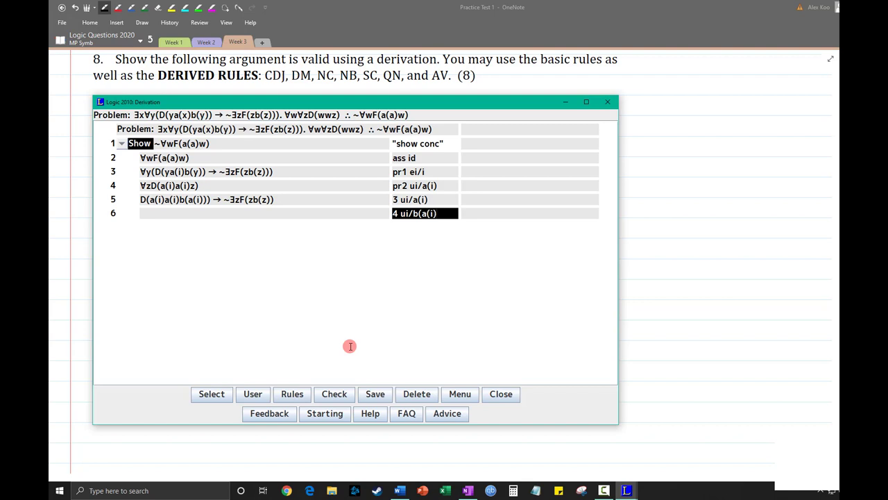
pyautogui.write(')')
pyautogui.press('Return')
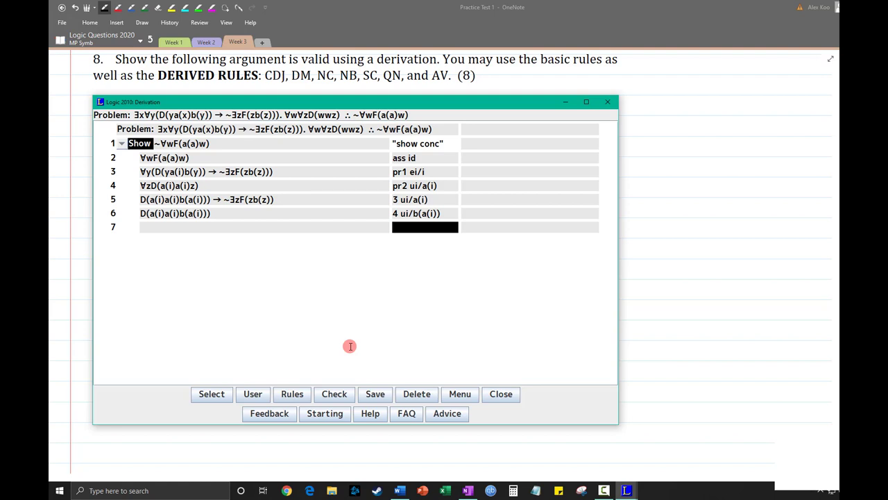
pyautogui.write('5 6 mp')
pyautogui.press('Return')
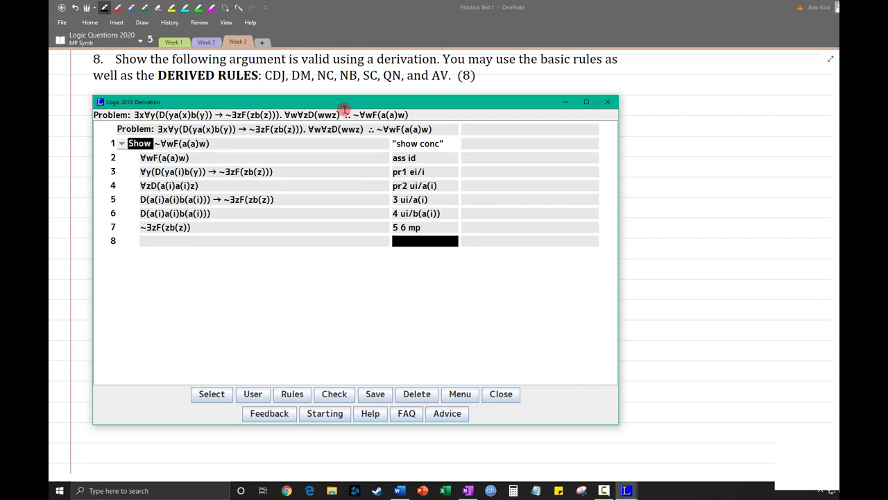
# Step: Snap the Logic 2010 derivation window to the left half and switch to the OneNote page
pyautogui.moveTo(340, 103); pyautogui.dragTo(786, 112)
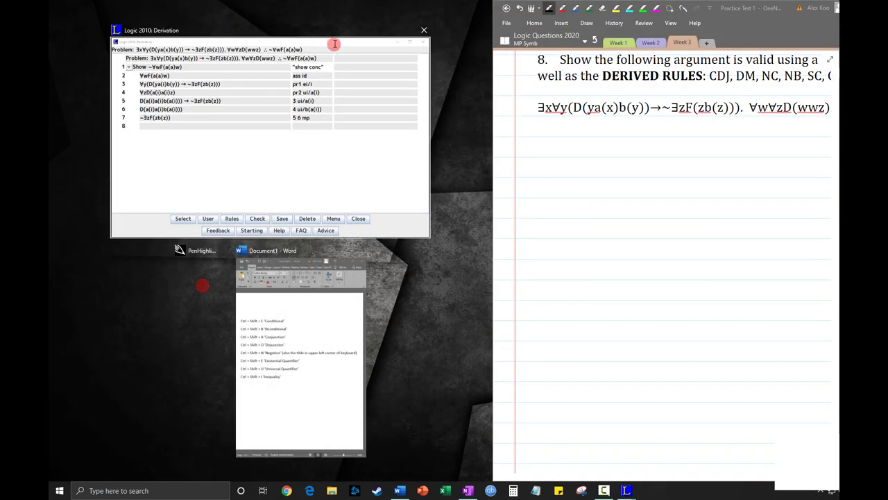
pyautogui.click(333, 44)
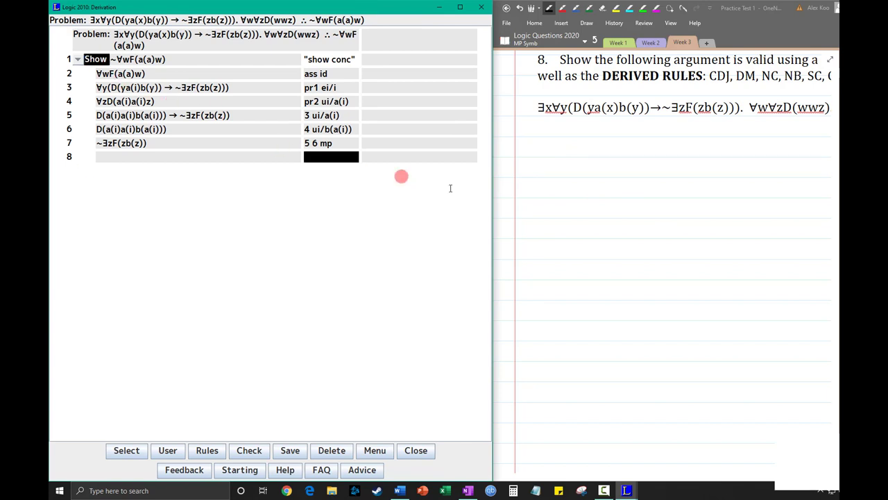
pyautogui.click(491, 186)
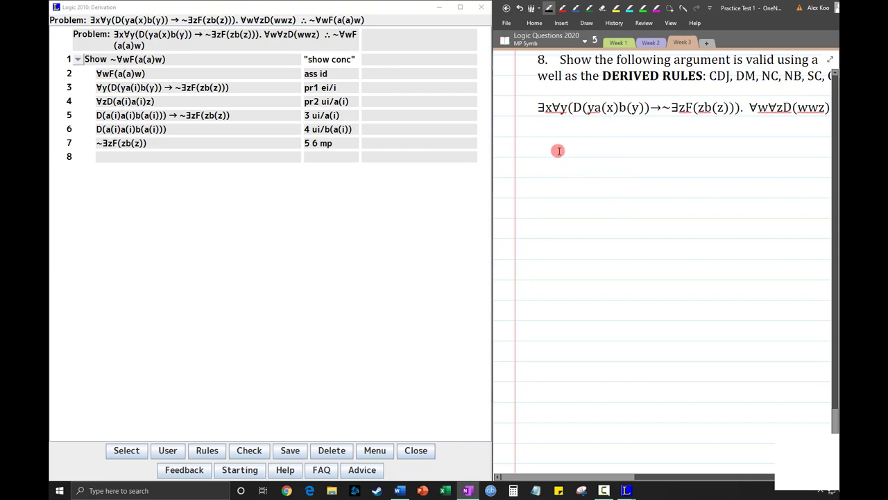
# Step: Handwrite a copy of line 7, ~∃zF(zb(z)), on the OneNote page
pyautogui.moveTo(534, 144)
pyautogui.mouseDown()
pyautogui.moveTo(545, 159)
pyautogui.moveTo(576, 147)
pyautogui.moveTo(599, 165)
pyautogui.moveTo(604, 148)
pyautogui.moveTo(621, 164)
pyautogui.moveTo(655, 138)
pyautogui.moveTo(651, 151)
pyautogui.moveTo(667, 164)
pyautogui.moveTo(729, 167)
pyautogui.mouseUp()
pyautogui.moveTo(736, 154); pyautogui.dragTo(764, 166)
pyautogui.moveTo(770, 135); pyautogui.dragTo(773, 171)
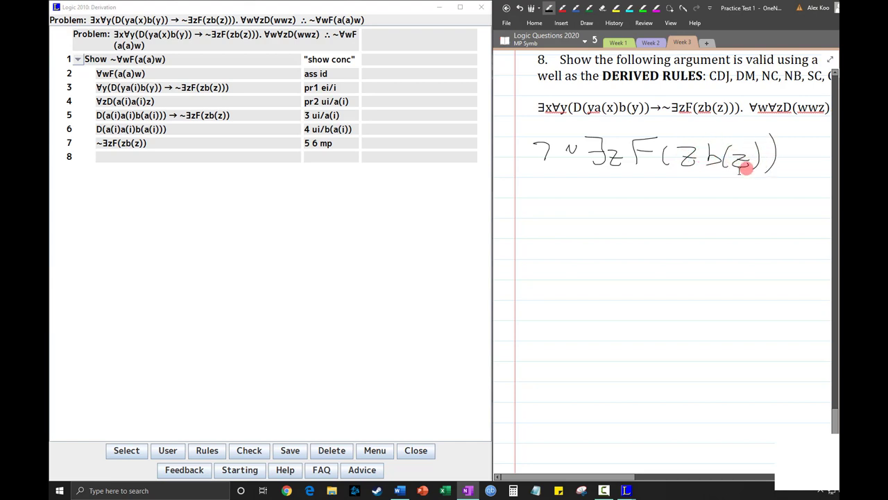
# Step: Write WANT with the pattern F(_ b(_)) and a bracket linking its two blanks
pyautogui.moveTo(521, 202)
pyautogui.mouseDown()
pyautogui.moveTo(539, 218)
pyautogui.moveTo(569, 222)
pyautogui.moveTo(612, 202)
pyautogui.mouseUp()
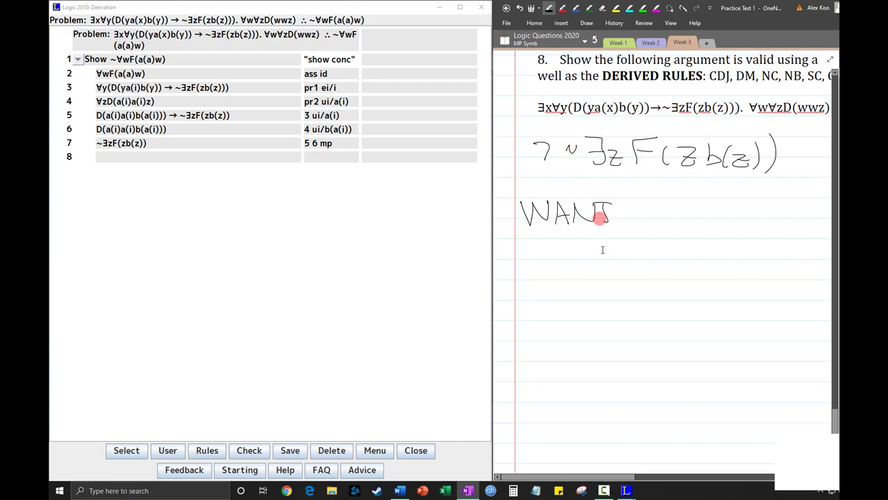
pyautogui.moveTo(561, 253); pyautogui.dragTo(562, 284)
pyautogui.moveTo(562, 254)
pyautogui.mouseDown()
pyautogui.moveTo(586, 253)
pyautogui.moveTo(583, 269)
pyautogui.mouseUp()
pyautogui.moveTo(605, 251)
pyautogui.mouseDown()
pyautogui.moveTo(598, 264)
pyautogui.moveTo(609, 288)
pyautogui.moveTo(652, 283)
pyautogui.mouseUp()
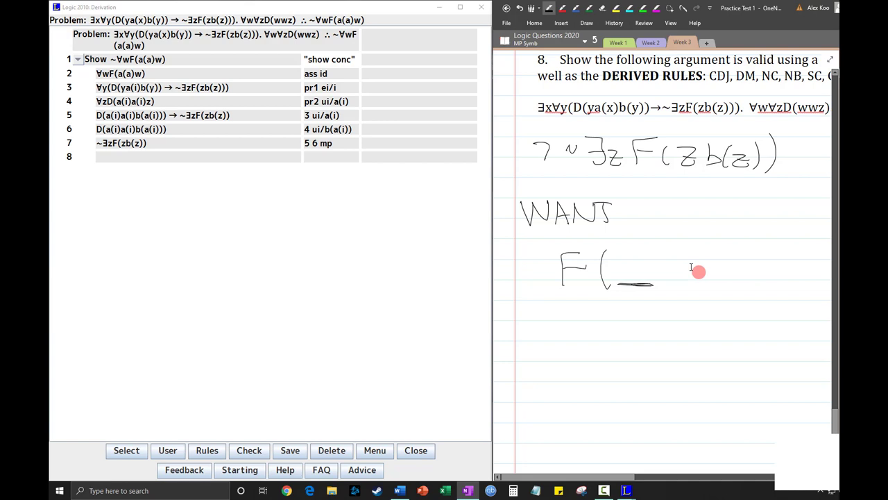
pyautogui.moveTo(683, 249); pyautogui.dragTo(686, 279)
pyautogui.moveTo(732, 256); pyautogui.dragTo(737, 288)
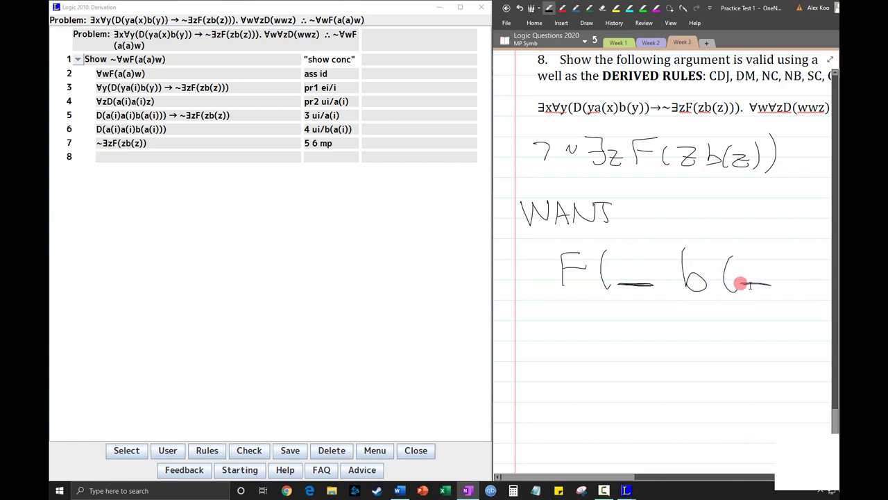
pyautogui.moveTo(769, 255); pyautogui.dragTo(780, 285)
pyautogui.moveTo(798, 227); pyautogui.dragTo(804, 287)
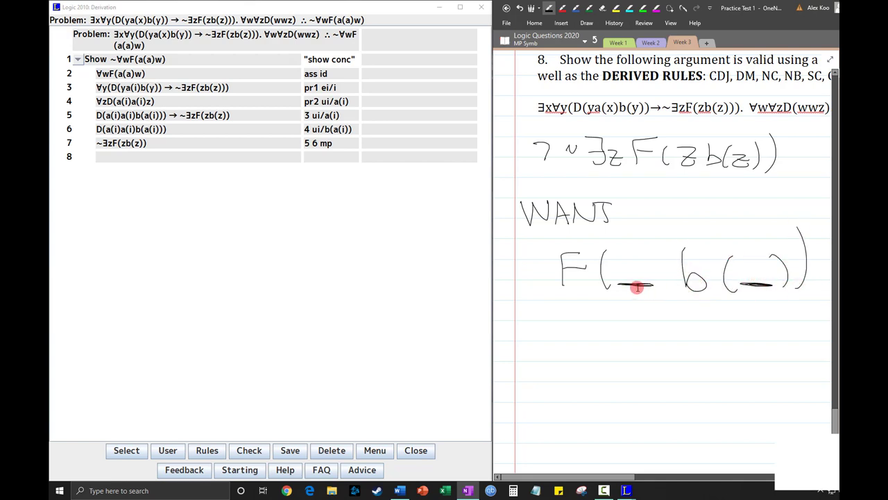
pyautogui.moveTo(632, 288)
pyautogui.mouseDown()
pyautogui.moveTo(748, 303)
pyautogui.moveTo(768, 290)
pyautogui.mouseUp()
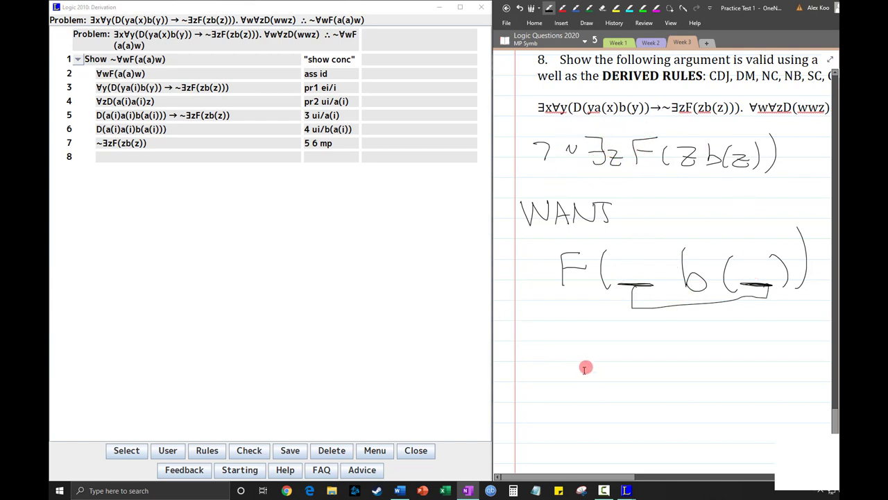
# Step: Write the HAVE heading and F(a(a) α) just above it
pyautogui.moveTo(527, 428); pyautogui.dragTo(529, 456)
pyautogui.moveTo(539, 429)
pyautogui.mouseDown()
pyautogui.moveTo(542, 458)
pyautogui.moveTo(544, 442)
pyautogui.mouseUp()
pyautogui.moveTo(551, 455)
pyautogui.mouseDown()
pyautogui.moveTo(558, 437)
pyautogui.moveTo(565, 455)
pyautogui.mouseUp()
pyautogui.moveTo(555, 447)
pyautogui.mouseDown()
pyautogui.moveTo(601, 432)
pyautogui.moveTo(590, 456)
pyautogui.mouseUp()
pyautogui.moveTo(590, 433); pyautogui.dragTo(606, 432)
pyautogui.moveTo(589, 444); pyautogui.dragTo(607, 455)
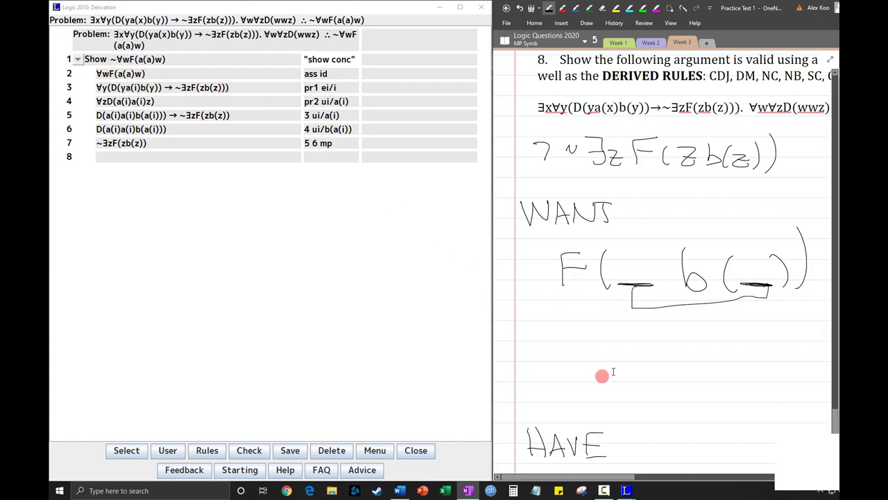
pyautogui.moveTo(552, 379)
pyautogui.mouseDown()
pyautogui.moveTo(572, 351)
pyautogui.moveTo(568, 362)
pyautogui.moveTo(598, 386)
pyautogui.moveTo(619, 370)
pyautogui.moveTo(634, 383)
pyautogui.moveTo(655, 381)
pyautogui.mouseUp()
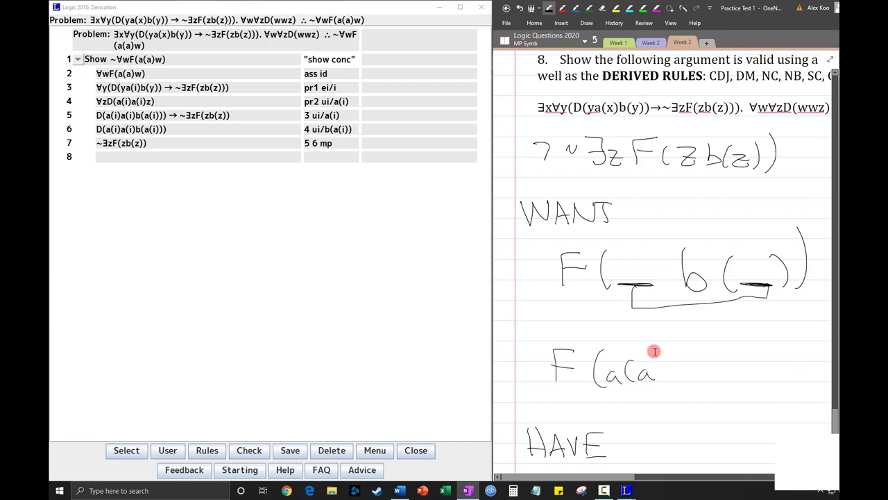
pyautogui.moveTo(660, 349)
pyautogui.mouseDown()
pyautogui.moveTo(667, 382)
pyautogui.moveTo(762, 375)
pyautogui.mouseUp()
pyautogui.moveTo(733, 346)
pyautogui.mouseDown()
pyautogui.moveTo(759, 348)
pyautogui.moveTo(763, 402)
pyautogui.mouseUp()
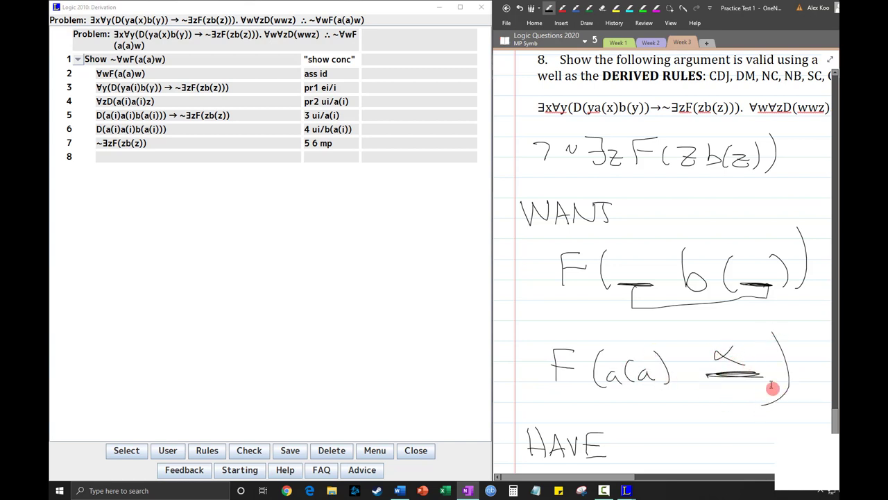
# Step: Redraw the closing parenthesis, mark the second slot with a question mark, and add linking arrows
pyautogui.click(519, 7)
pyautogui.moveTo(776, 334)
pyautogui.mouseDown()
pyautogui.moveTo(785, 360)
pyautogui.moveTo(772, 393)
pyautogui.mouseUp()
pyautogui.moveTo(724, 339)
pyautogui.mouseDown()
pyautogui.moveTo(739, 338)
pyautogui.moveTo(728, 356)
pyautogui.mouseUp()
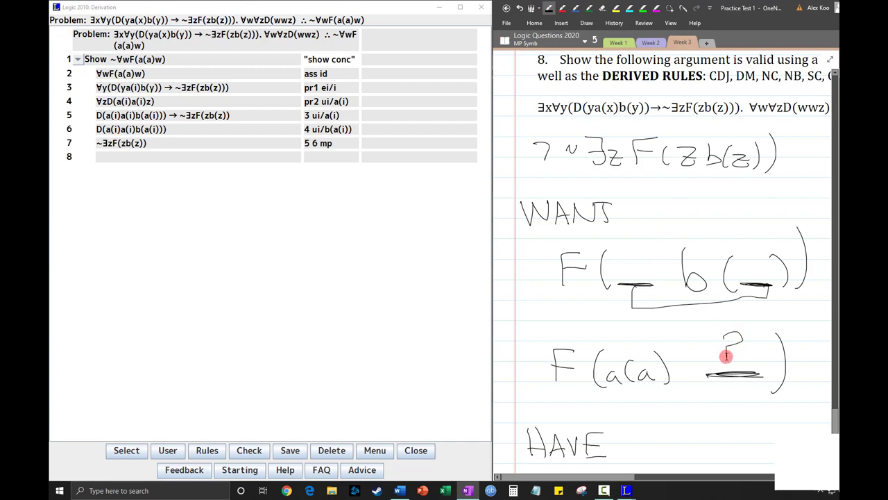
pyautogui.click(726, 362)
pyautogui.moveTo(631, 316)
pyautogui.mouseDown()
pyautogui.moveTo(631, 340)
pyautogui.moveTo(639, 316)
pyautogui.mouseUp()
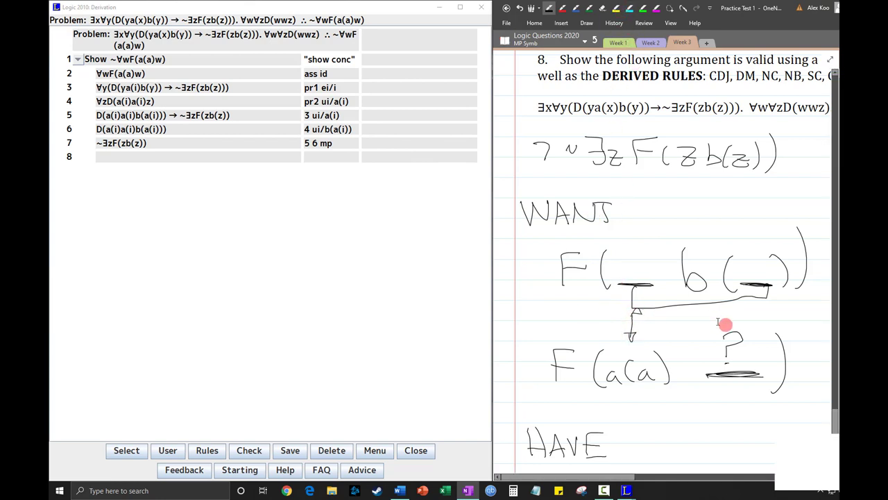
pyautogui.moveTo(750, 307); pyautogui.dragTo(747, 341)
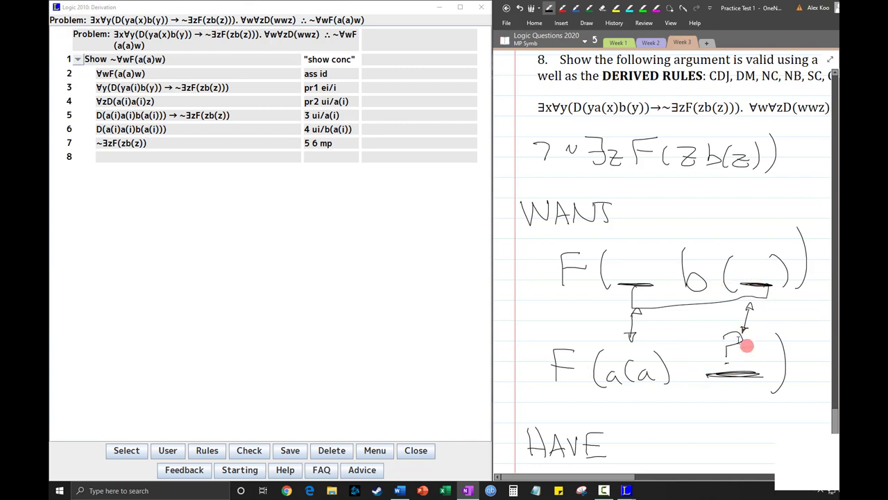
pyautogui.moveTo(736, 374)
pyautogui.mouseDown()
pyautogui.moveTo(743, 355)
pyautogui.moveTo(735, 341)
pyautogui.moveTo(746, 351)
pyautogui.moveTo(723, 345)
pyautogui.mouseUp()
# Step: Write a(a) into both blanks of F( b( ) ) and bracket the question-mark slot
pyautogui.moveTo(622, 264); pyautogui.dragTo(651, 258)
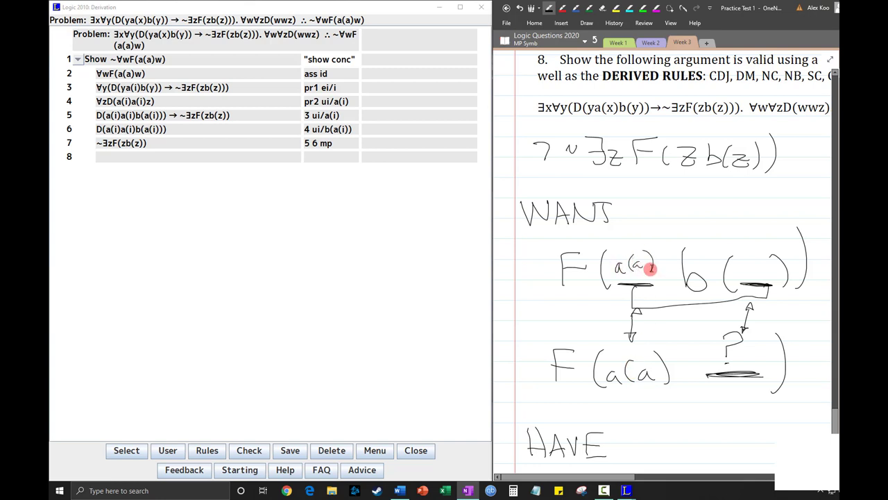
pyautogui.moveTo(743, 260); pyautogui.dragTo(766, 257)
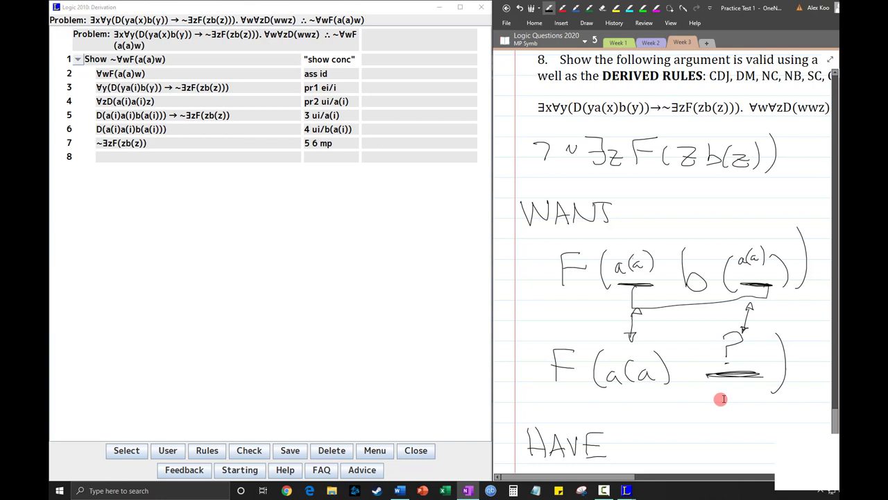
pyautogui.moveTo(715, 347)
pyautogui.mouseDown()
pyautogui.moveTo(700, 403)
pyautogui.moveTo(705, 420)
pyautogui.moveTo(769, 402)
pyautogui.mouseUp()
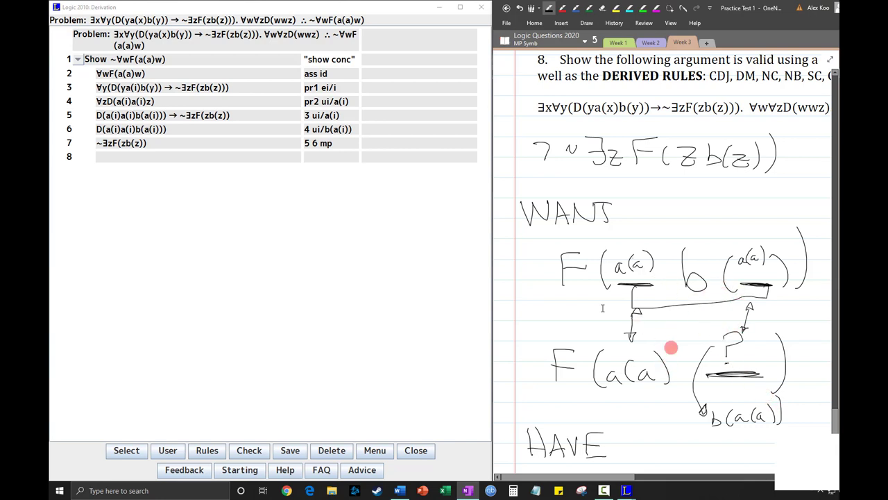
# Step: Add line 8 from line 2 with b(a(a)) and line 9 by '8 eg' on a(a) with variable z
pyautogui.click(226, 27)
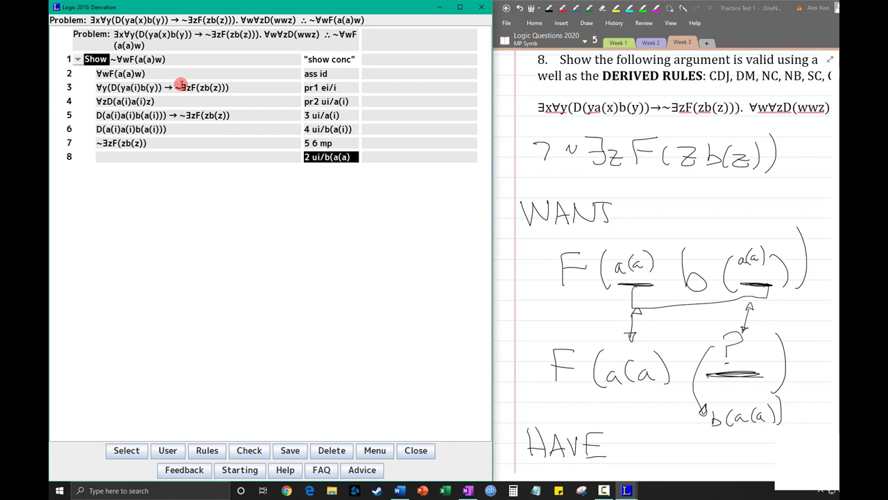
pyautogui.press('Return')
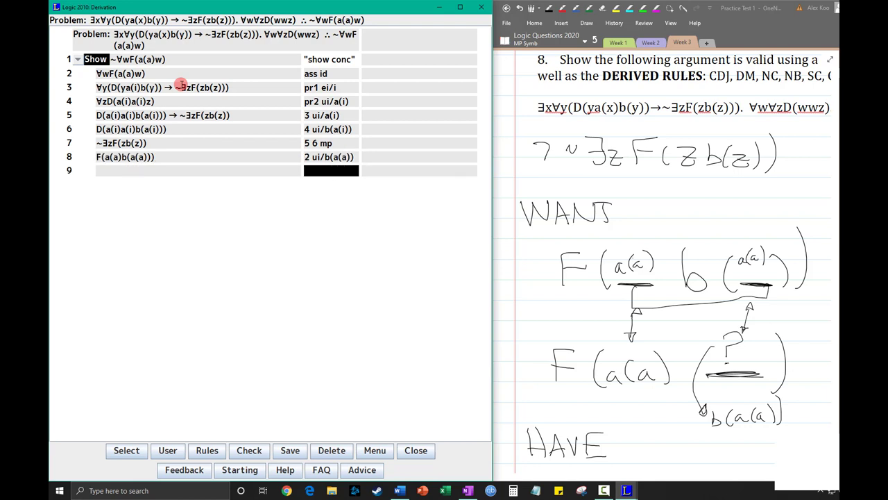
pyautogui.write('8 eg')
pyautogui.press('Return')
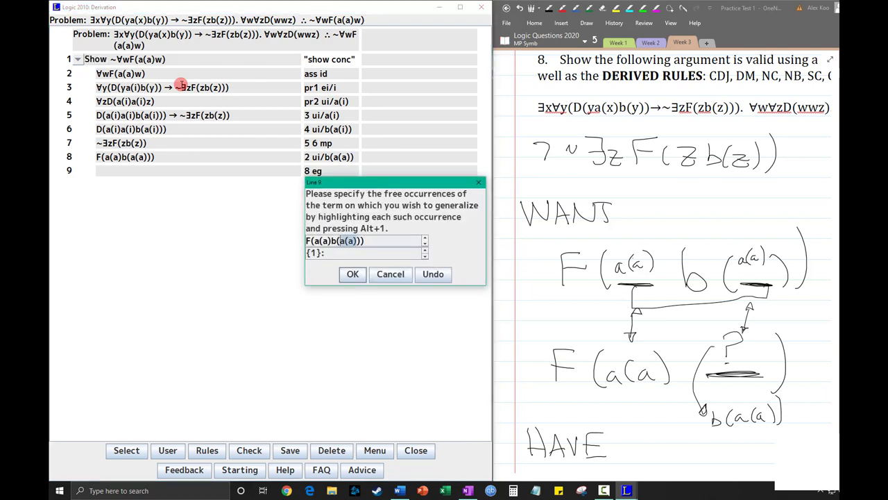
pyautogui.hotkey('alt', '1')
pyautogui.hotkey('alt', '1')
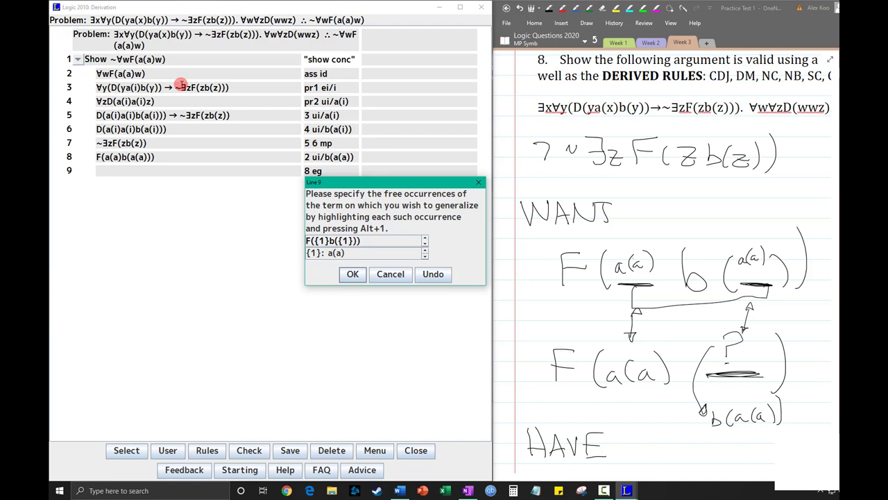
pyautogui.press('Return')
pyautogui.write('z')
pyautogui.press('Return')
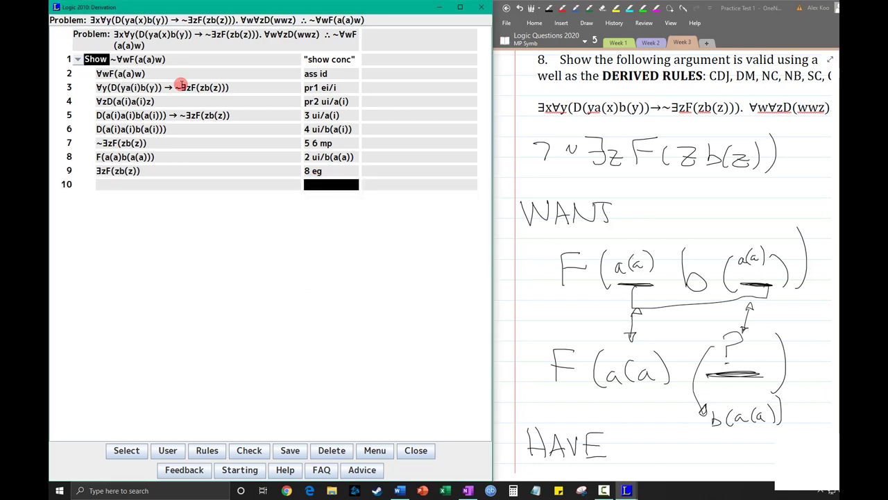
# Step: Close the indirect proof with '7 9 id' and check the derivation
pyautogui.write('id')
pyautogui.press('Return')
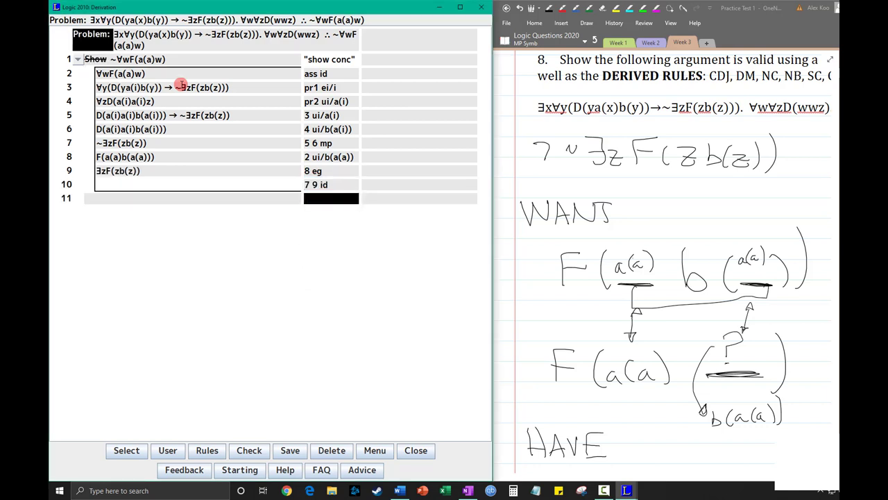
pyautogui.click(230, 450)
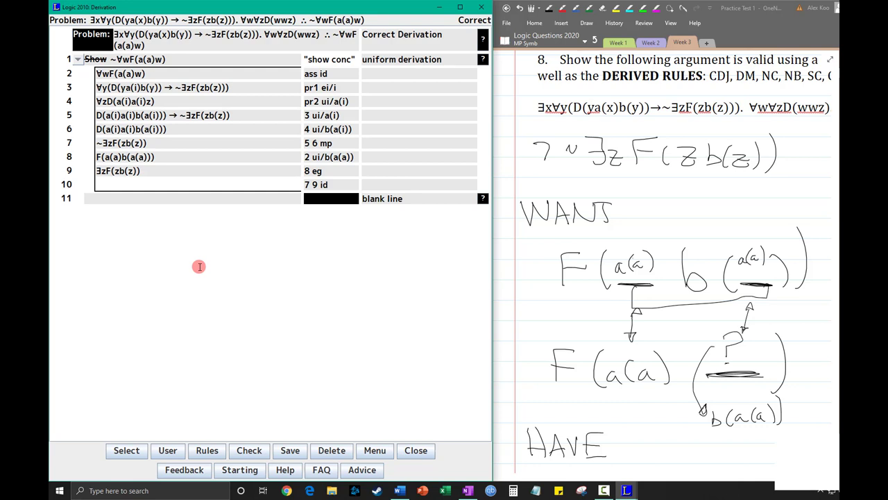
# Step: Bring up problem 9 in OneNote
pyautogui.press('shift')
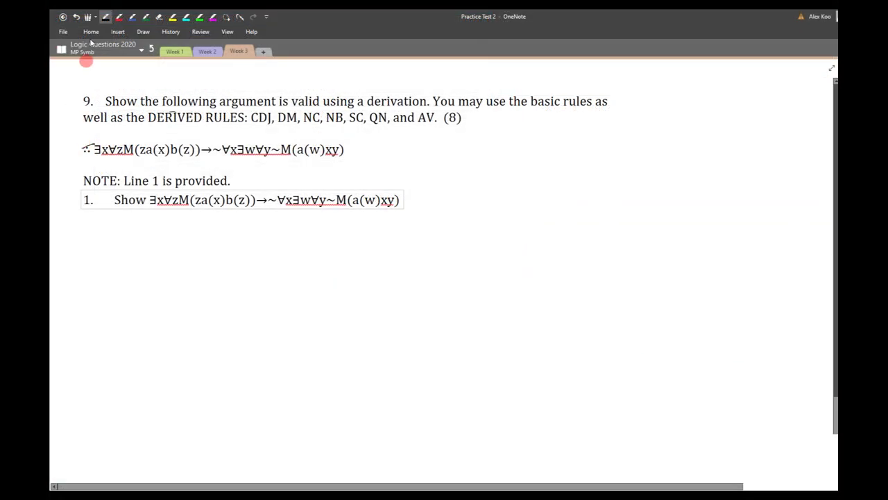
pyautogui.click(89, 16)
pyautogui.click(76, 19)
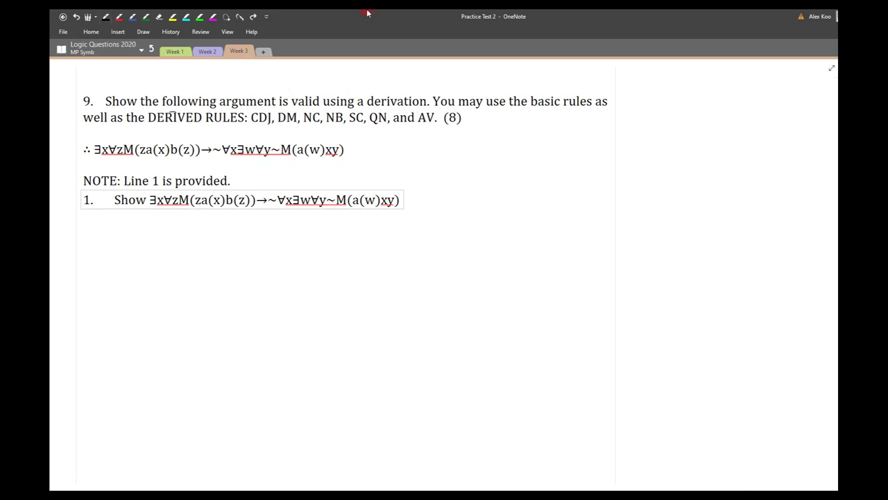
# Step: Snap OneNote's problem 9 to the right half and the Logic 2010 derivation to the left
pyautogui.moveTo(360, 14); pyautogui.dragTo(837, 208)
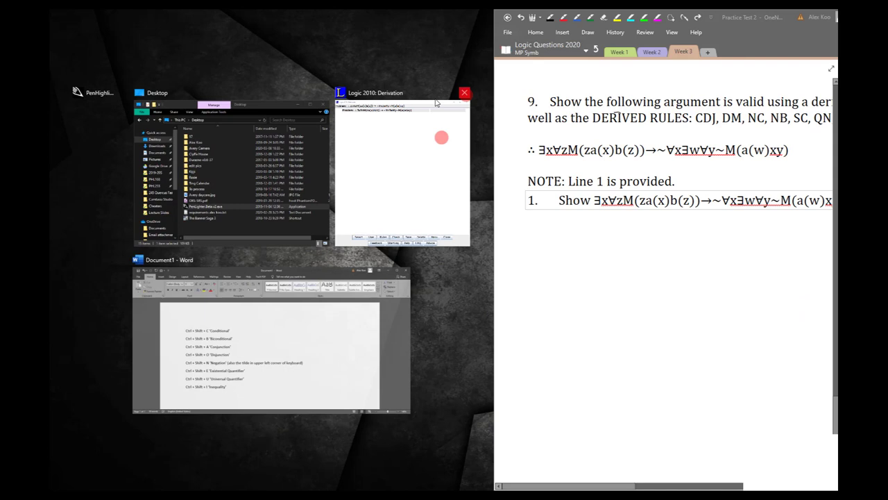
pyautogui.click(427, 140)
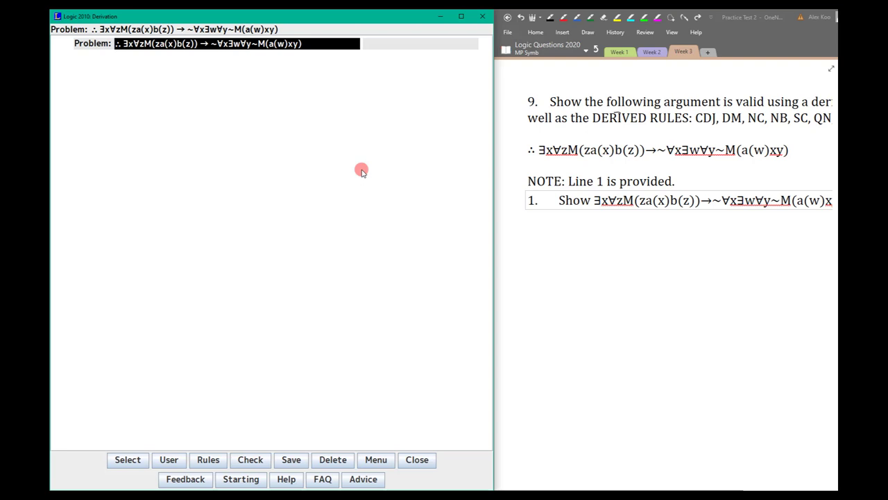
# Step: Add a Show conclusion line and assume ∃x∀zM(za(x)b(z)) on line 2 with 'ass cd'
pyautogui.press('Return')
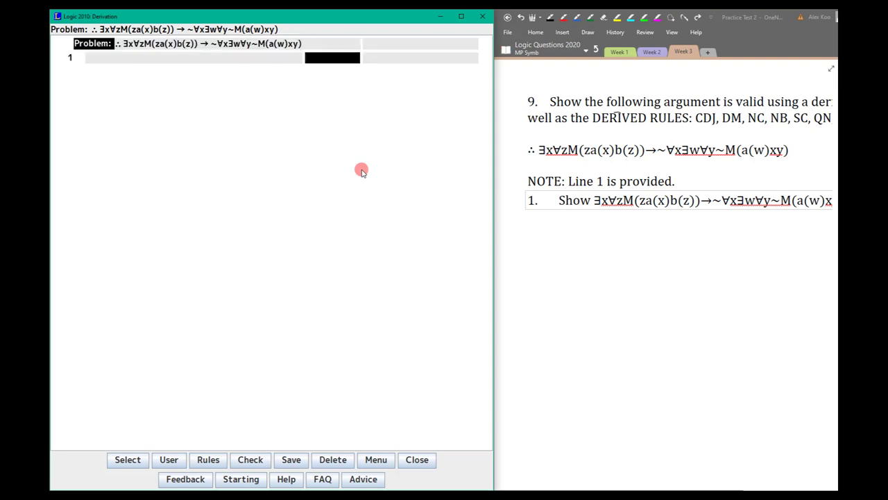
pyautogui.write('show conc')
pyautogui.press('Return')
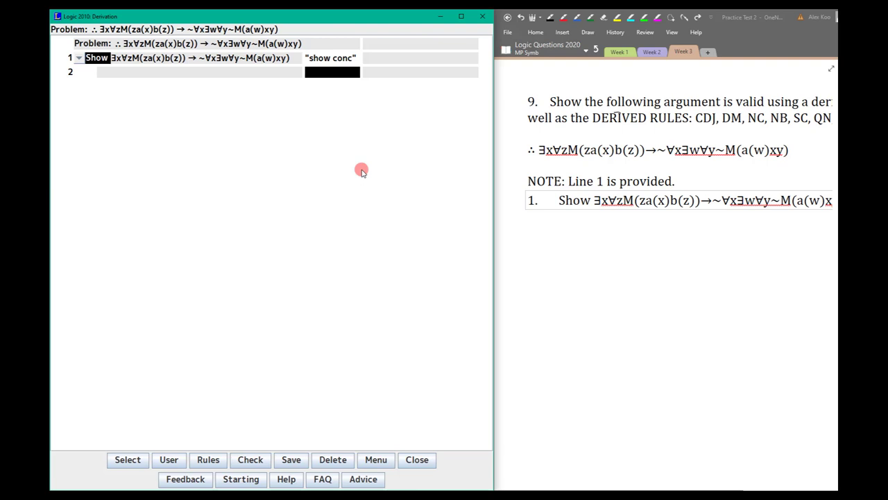
pyautogui.write('ass cd')
pyautogui.press('Return')
# Step: Show ~∀x∃w∀y~M(a(w)xy) on line 3, removing the trial indirect assumption lines
pyautogui.write('show cons')
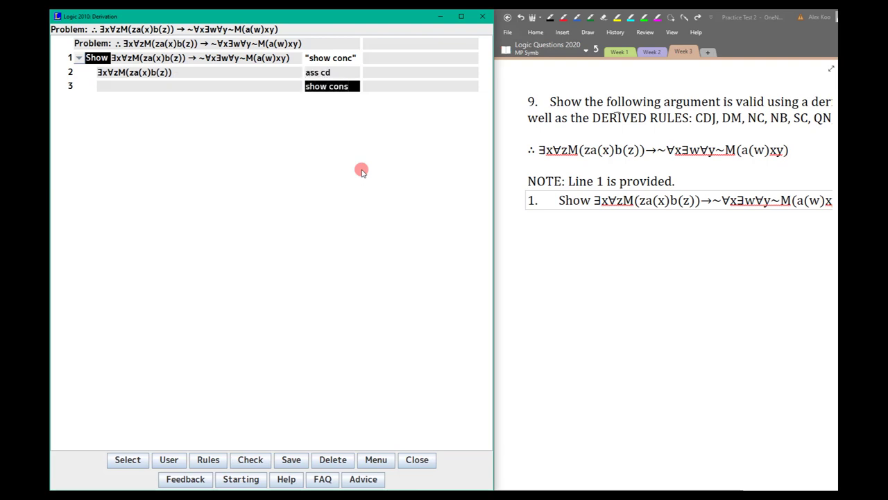
pyautogui.press('Return')
pyautogui.write('ass id')
pyautogui.press('Return')
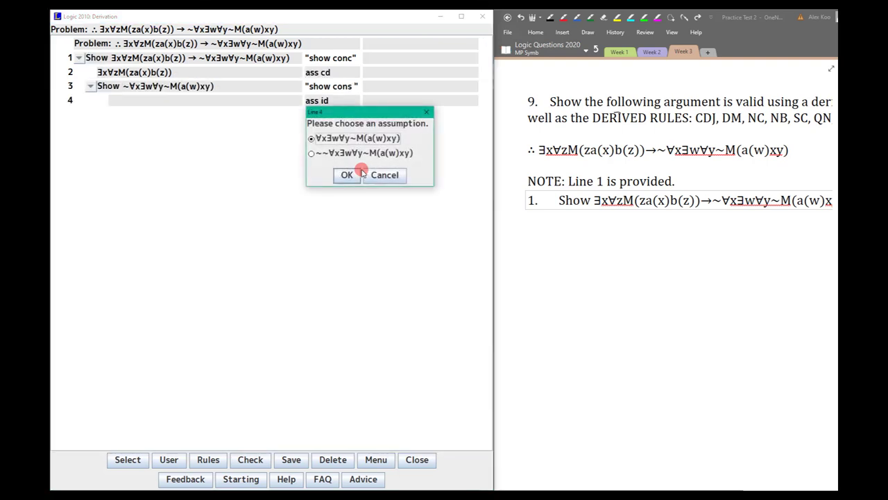
pyautogui.press('Return')
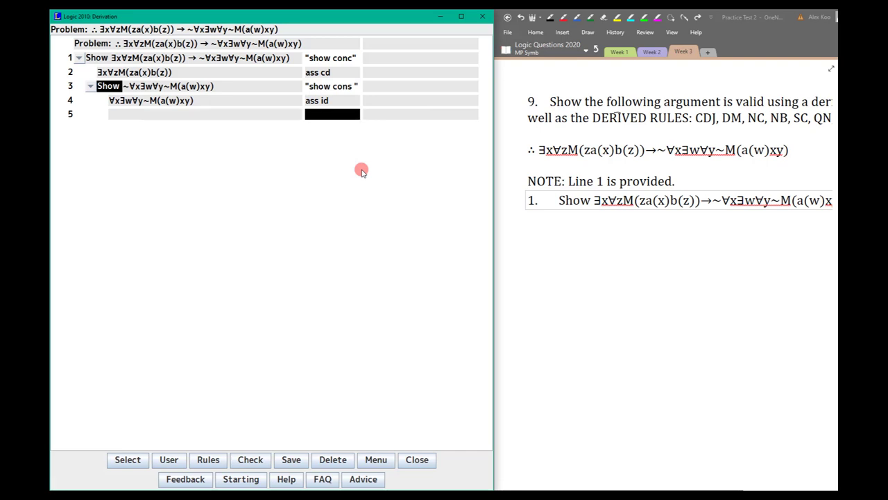
pyautogui.press('BackSpace')
pyautogui.press('BackSpace')
pyautogui.press('BackSpace')
pyautogui.press('BackSpace')
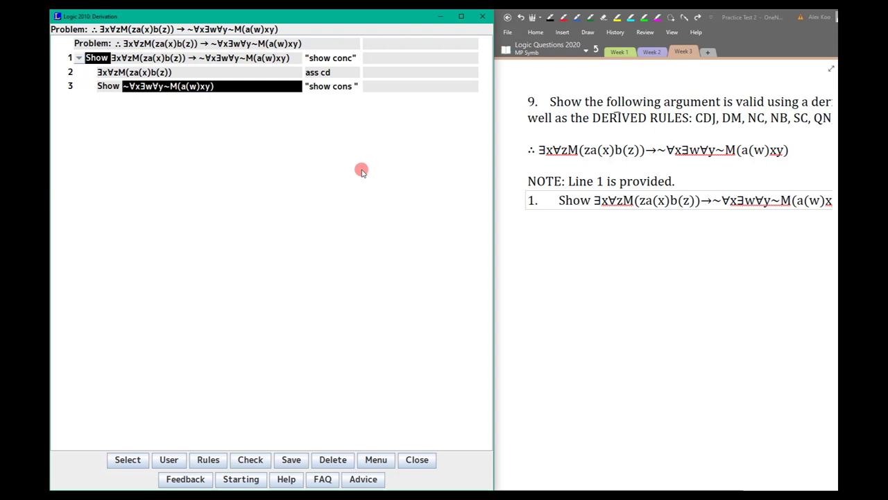
# Step: Assume the negated conclusion on line 2 ('ass id'), then derive line 3 by '2 nc'
pyautogui.write('ass id')
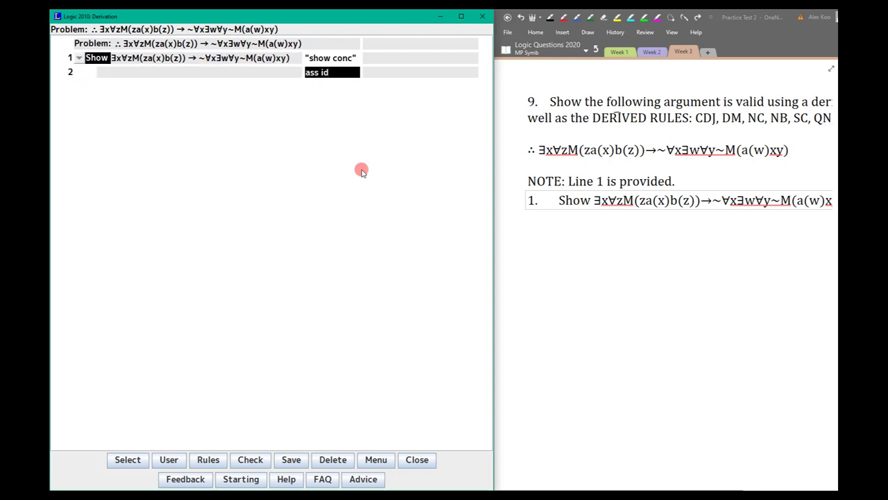
pyautogui.press('Return')
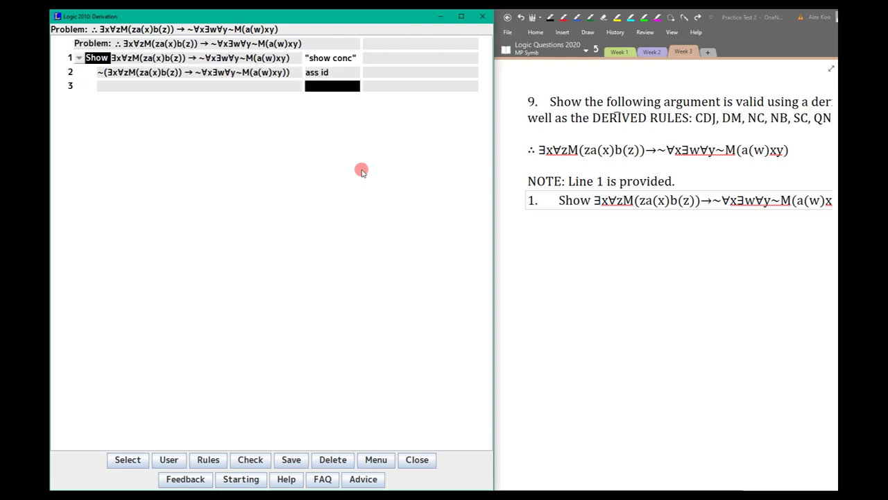
pyautogui.write('2 nc')
pyautogui.press('Return')
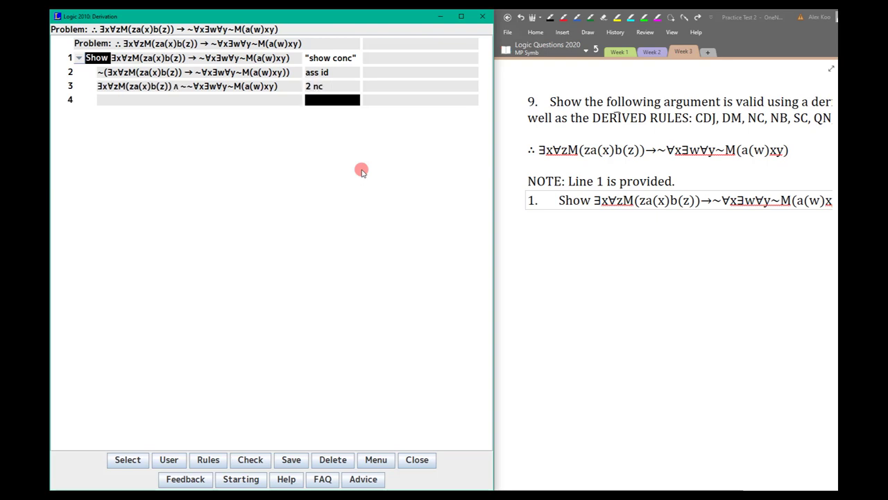
# Step: Derive lines 4–6 with '3 sl', '3 sr dn' (accepting double negation) and '4 ei/i'
pyautogui.write('3 sl')
pyautogui.press('Return')
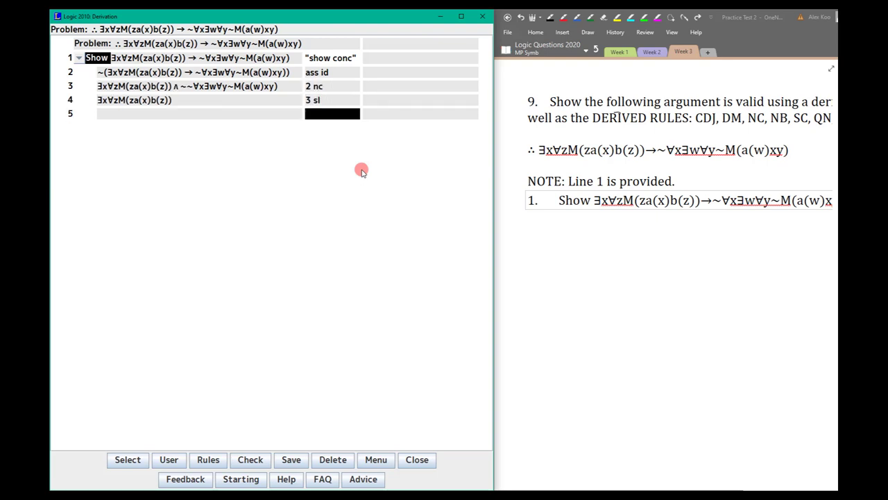
pyautogui.write('3 sr dn')
pyautogui.press('Return')
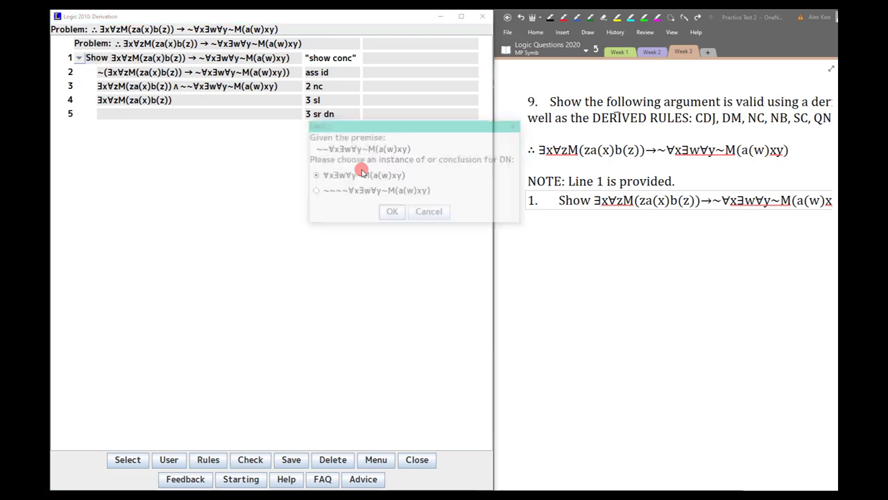
pyautogui.press('Return')
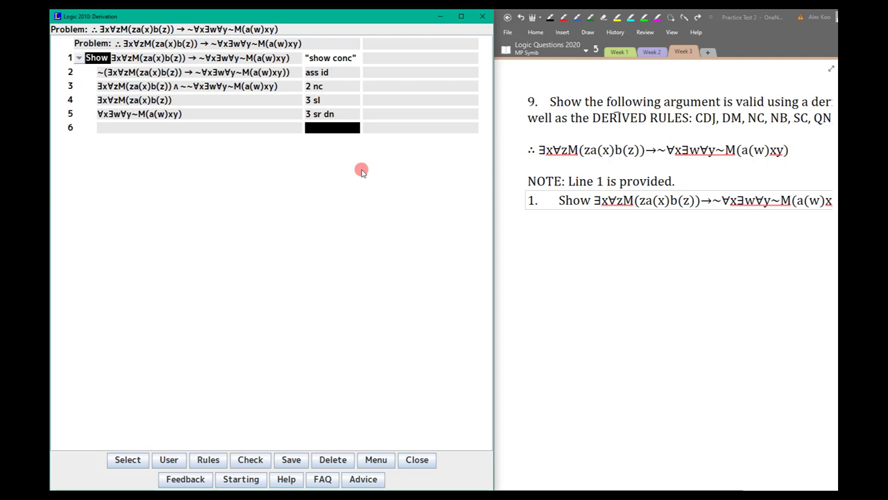
pyautogui.write('4 ei/i')
pyautogui.press('Return')
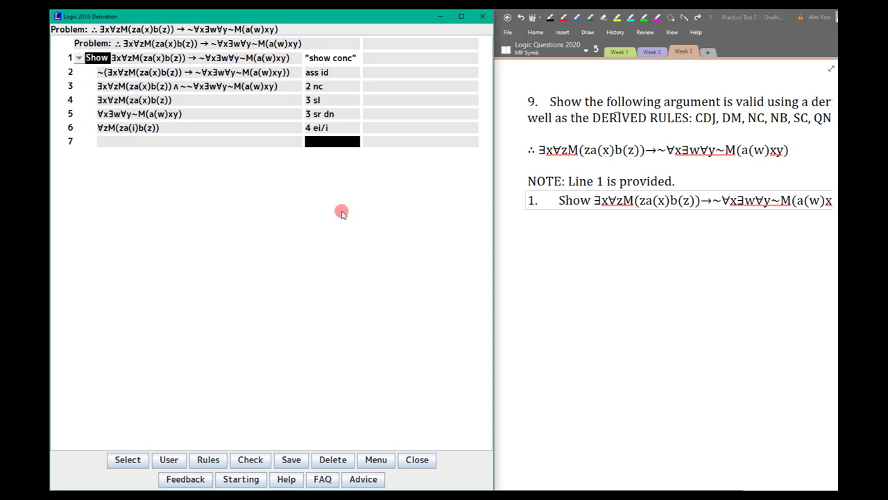
# Step: Add line 7 by '5 ui/a(i)', line 8 by '7 ei/j', and line 9 by '6 r'
pyautogui.write('5 ui/')
pyautogui.write('a(i)')
pyautogui.press('Return')
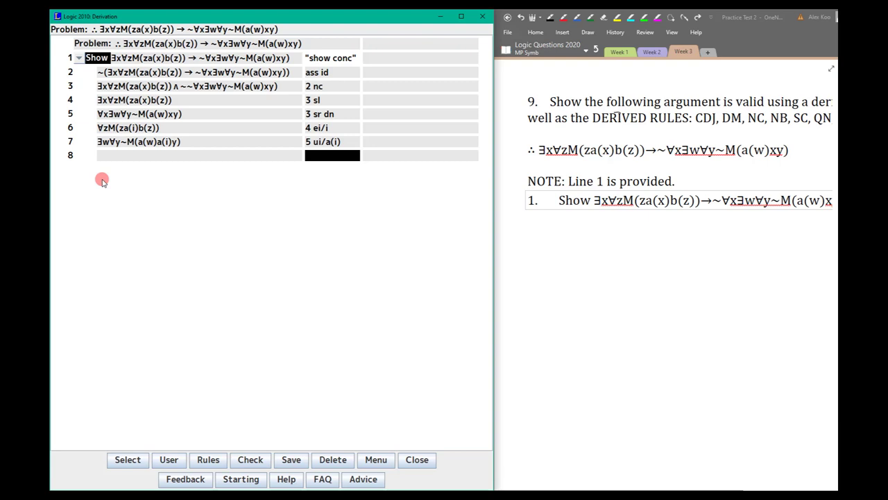
pyautogui.write('7 ei/j')
pyautogui.press('Return')
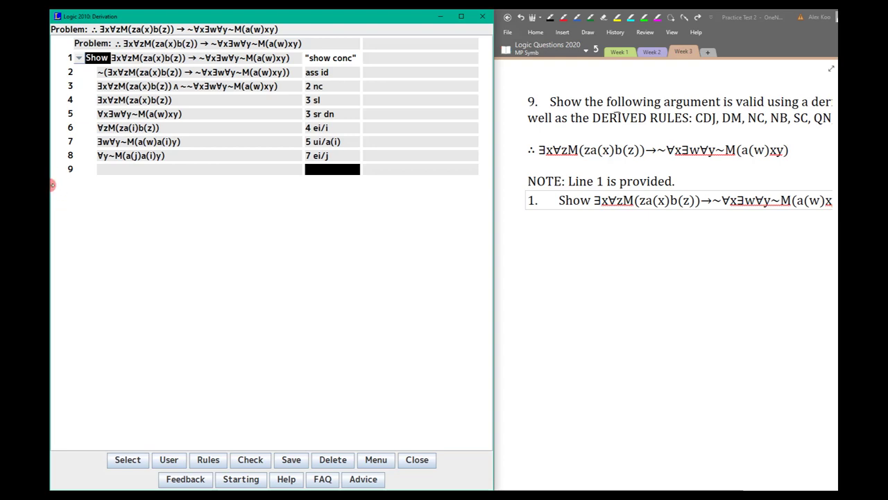
pyautogui.write('6 r')
pyautogui.press('Return')
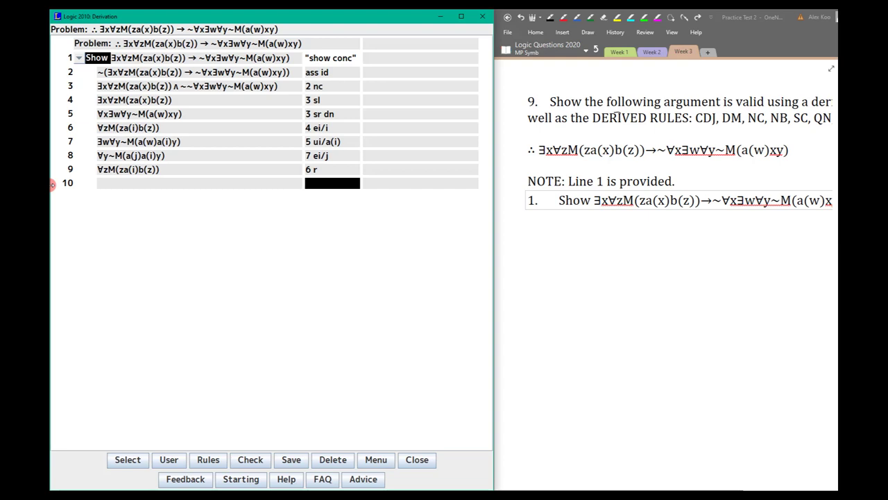
pyautogui.press('shift')
# Step: Bring OneNote to the front with a pen selected for handwriting
pyautogui.click(551, 18)
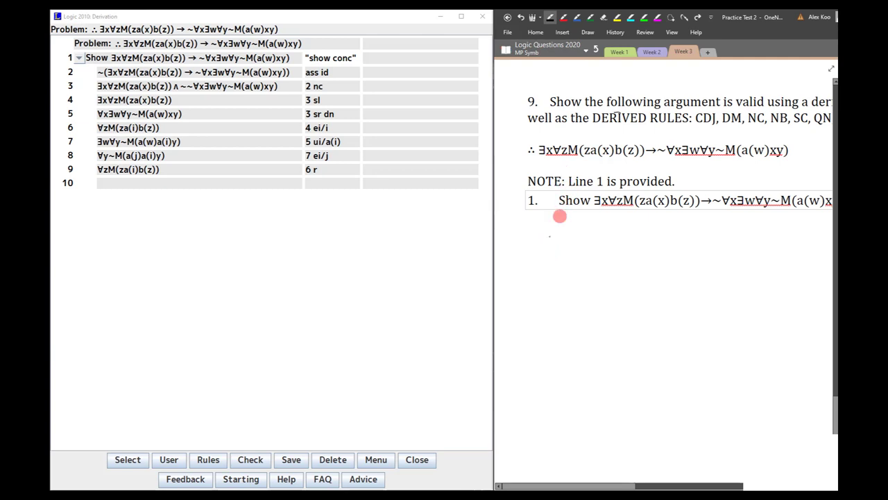
# Step: Handwrite line 8 with a(j), a(i) and a blank predicate slot
pyautogui.moveTo(516, 245)
pyautogui.mouseDown()
pyautogui.moveTo(549, 259)
pyautogui.moveTo(558, 248)
pyautogui.moveTo(631, 260)
pyautogui.moveTo(653, 248)
pyautogui.moveTo(649, 257)
pyautogui.moveTo(663, 252)
pyautogui.moveTo(666, 276)
pyautogui.mouseUp()
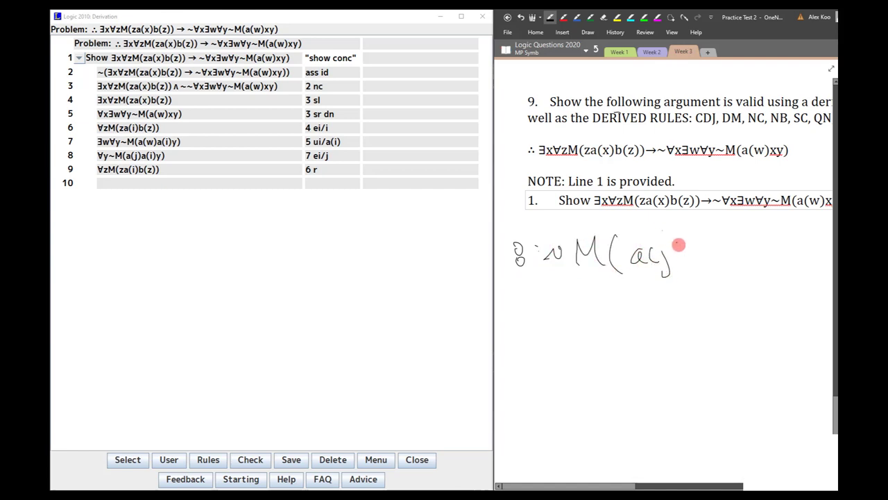
pyautogui.moveTo(674, 238); pyautogui.dragTo(676, 276)
pyautogui.moveTo(716, 251); pyautogui.dragTo(721, 266)
pyautogui.moveTo(737, 250)
pyautogui.mouseDown()
pyautogui.moveTo(737, 263)
pyautogui.moveTo(792, 264)
pyautogui.mouseUp()
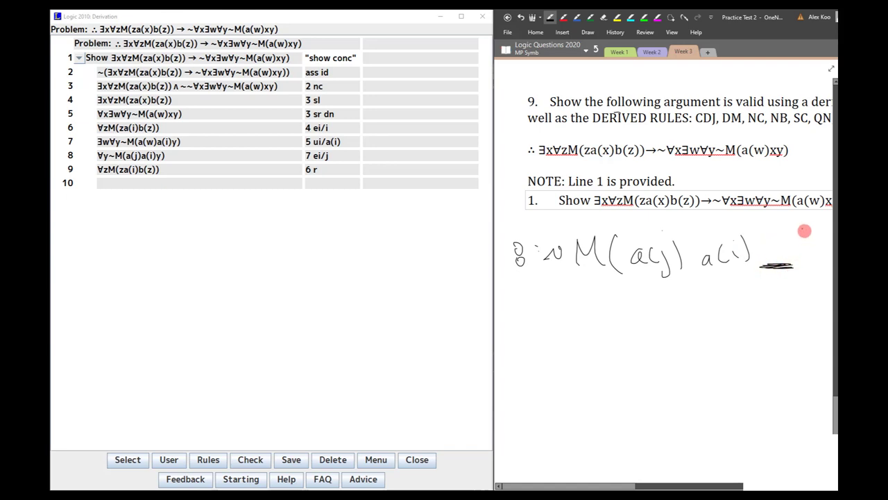
pyautogui.moveTo(802, 226); pyautogui.dragTo(809, 276)
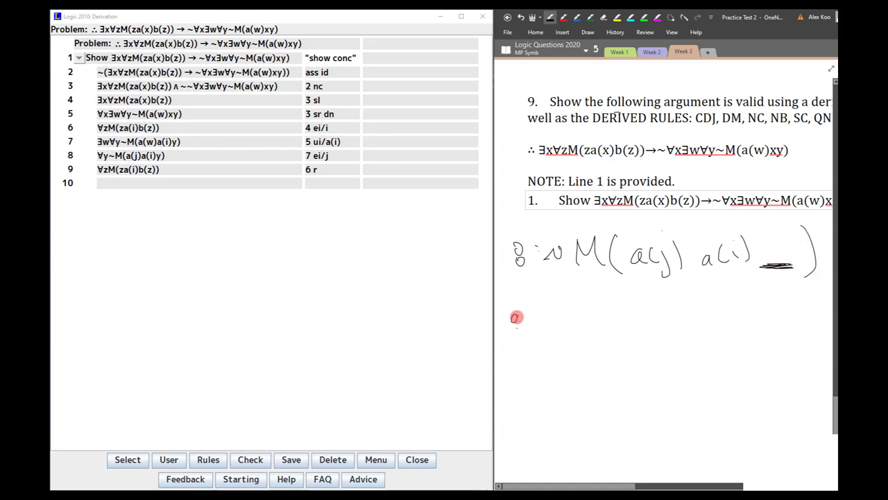
# Step: Handwrite line 9 as M(_ a(i) b(_)) and link its two blank slots
pyautogui.moveTo(516, 317); pyautogui.dragTo(515, 340)
pyautogui.moveTo(568, 335)
pyautogui.mouseDown()
pyautogui.moveTo(566, 310)
pyautogui.moveTo(592, 333)
pyautogui.mouseUp()
pyautogui.moveTo(614, 304)
pyautogui.mouseDown()
pyautogui.moveTo(613, 344)
pyautogui.moveTo(664, 340)
pyautogui.moveTo(654, 339)
pyautogui.mouseUp()
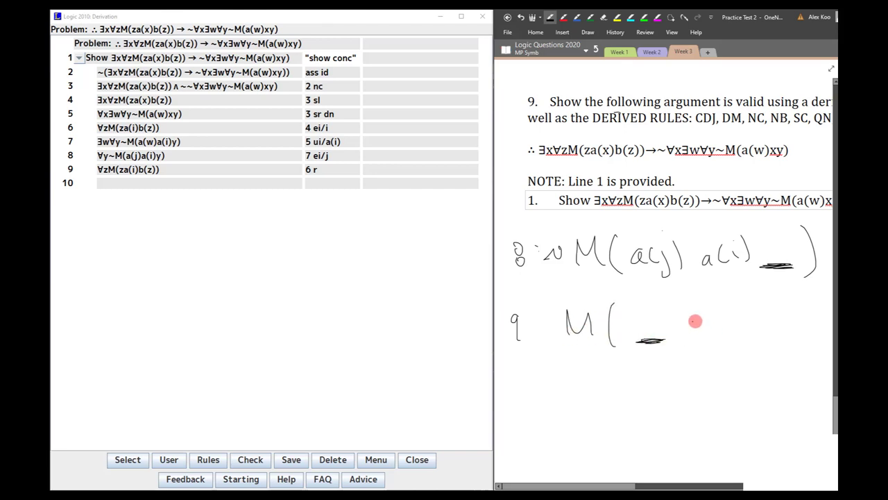
pyautogui.moveTo(702, 321); pyautogui.dragTo(702, 336)
pyautogui.moveTo(715, 305)
pyautogui.mouseDown()
pyautogui.moveTo(712, 336)
pyautogui.moveTo(795, 335)
pyautogui.mouseUp()
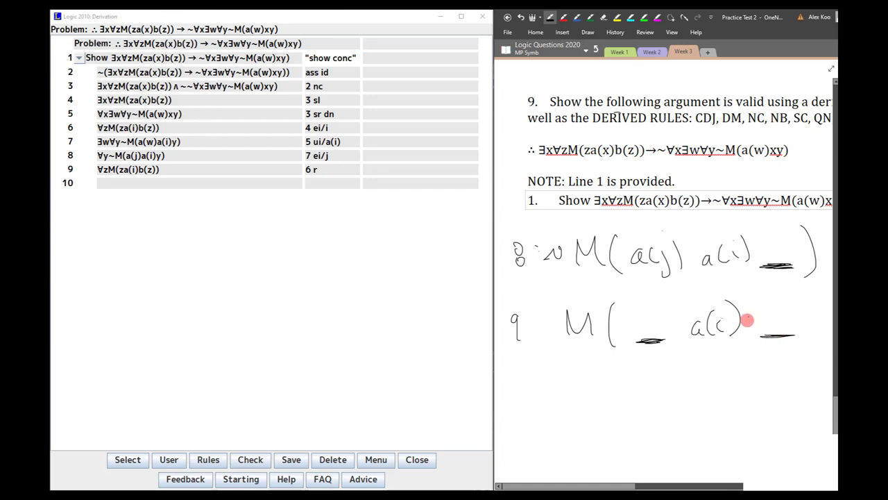
pyautogui.moveTo(748, 313)
pyautogui.mouseDown()
pyautogui.moveTo(749, 332)
pyautogui.moveTo(761, 337)
pyautogui.mouseUp()
pyautogui.moveTo(799, 312); pyautogui.dragTo(802, 336)
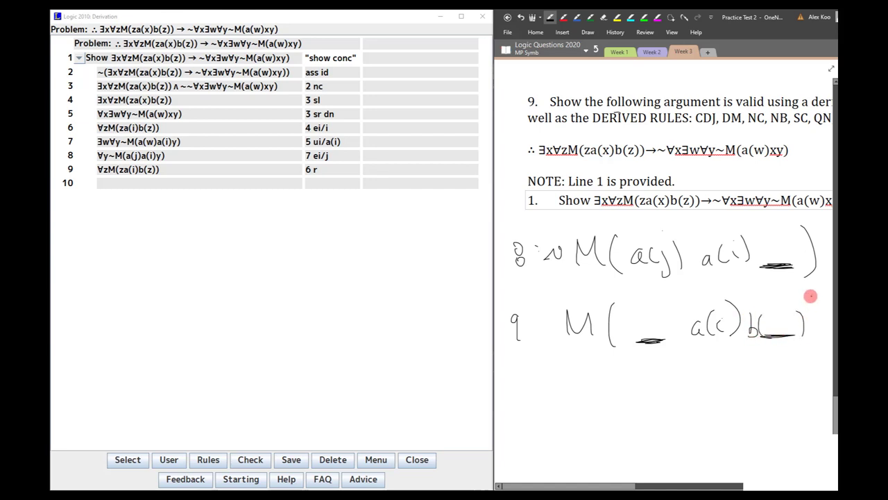
pyautogui.moveTo(809, 297); pyautogui.dragTo(812, 352)
pyautogui.moveTo(650, 340)
pyautogui.mouseDown()
pyautogui.moveTo(660, 366)
pyautogui.moveTo(751, 366)
pyautogui.moveTo(789, 340)
pyautogui.mouseUp()
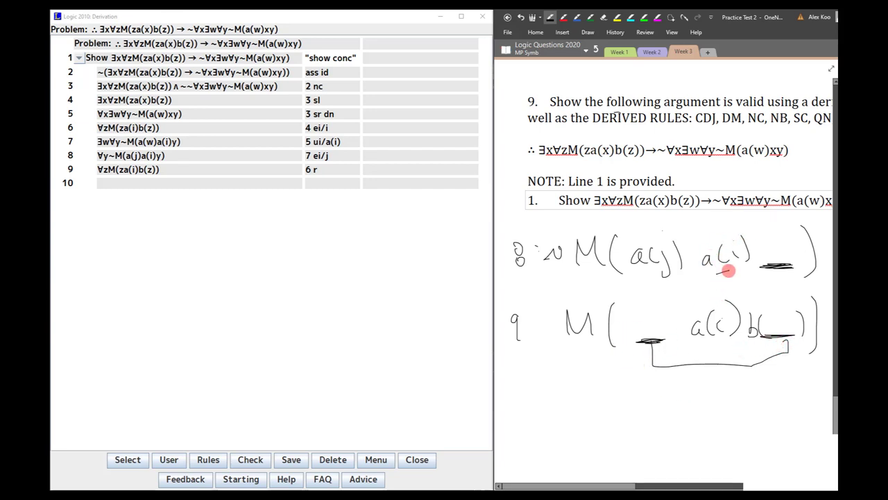
# Step: Cross out line 8's a(i), fill line 9's slots with a(i) and a(j), then return to Logic 2010's line 10
pyautogui.moveTo(713, 275)
pyautogui.mouseDown()
pyautogui.moveTo(729, 273)
pyautogui.moveTo(717, 297)
pyautogui.mouseUp()
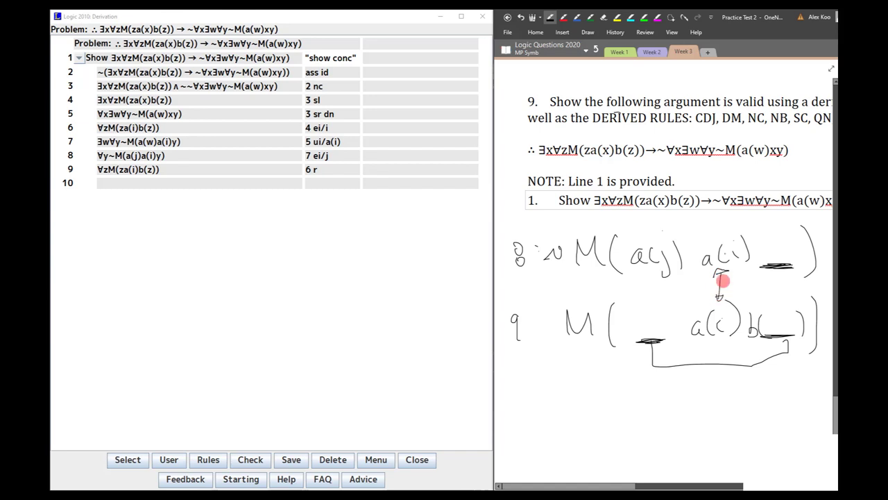
pyautogui.moveTo(713, 231)
pyautogui.mouseDown()
pyautogui.moveTo(697, 288)
pyautogui.moveTo(710, 281)
pyautogui.mouseUp()
pyautogui.moveTo(742, 220)
pyautogui.mouseDown()
pyautogui.moveTo(703, 320)
pyautogui.moveTo(714, 326)
pyautogui.mouseUp()
pyautogui.moveTo(747, 240); pyautogui.dragTo(721, 337)
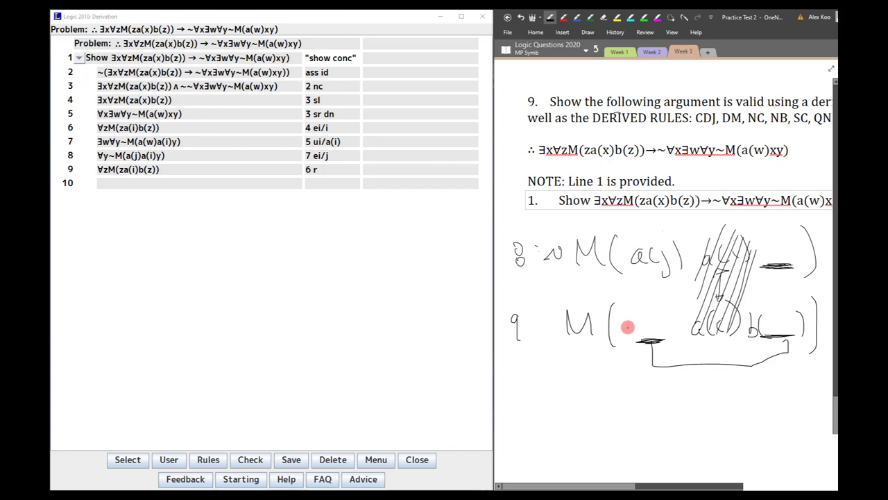
pyautogui.moveTo(627, 331)
pyautogui.mouseDown()
pyautogui.moveTo(640, 323)
pyautogui.moveTo(638, 312)
pyautogui.moveTo(655, 323)
pyautogui.mouseUp()
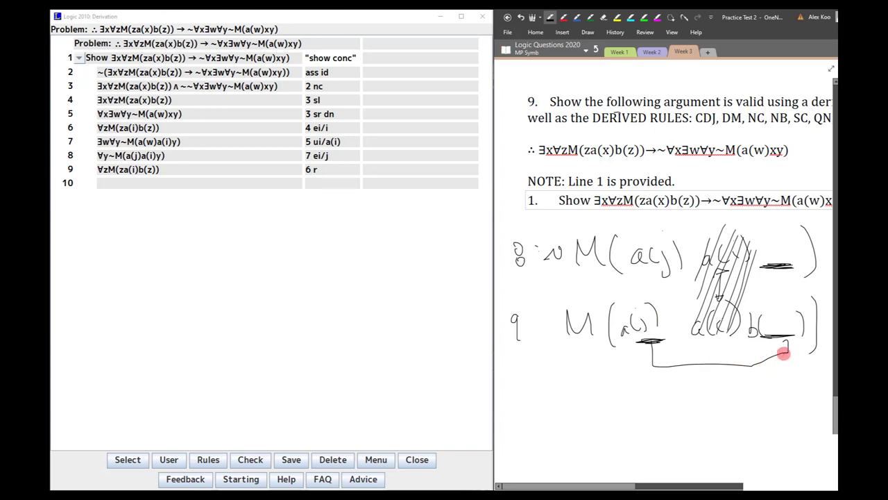
pyautogui.moveTo(767, 318); pyautogui.dragTo(789, 280)
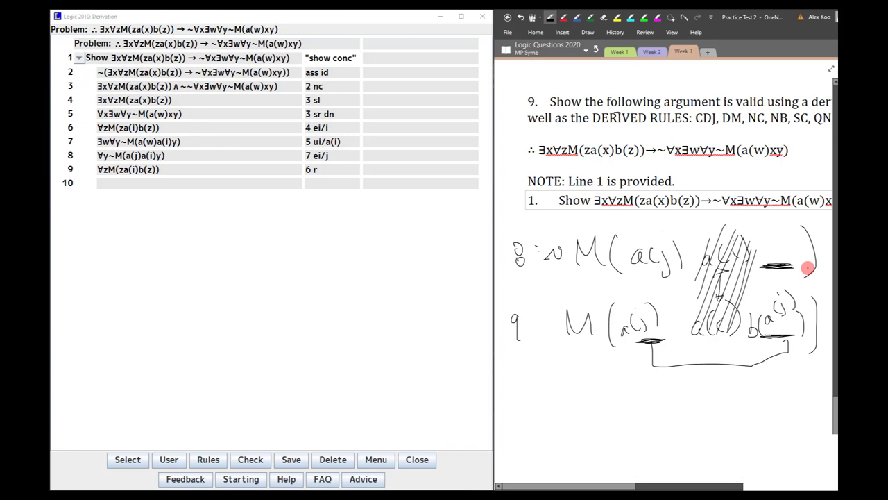
pyautogui.click(332, 183)
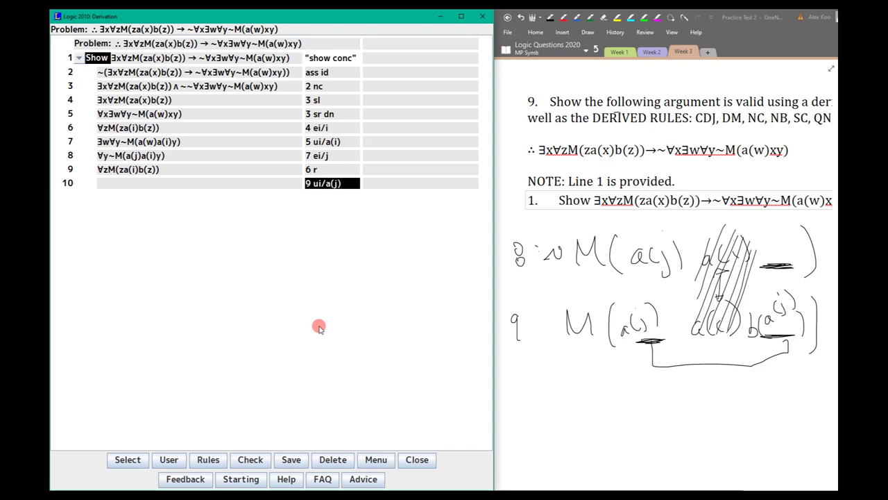
# Step: Commit line 10 M(a(j)a(i)b(a(j))) via '9 ui/a(j)' and line 11 ~M(a(j)a(i)b(a(j))) via '8 ui/b(a(j))'
pyautogui.press('Return')
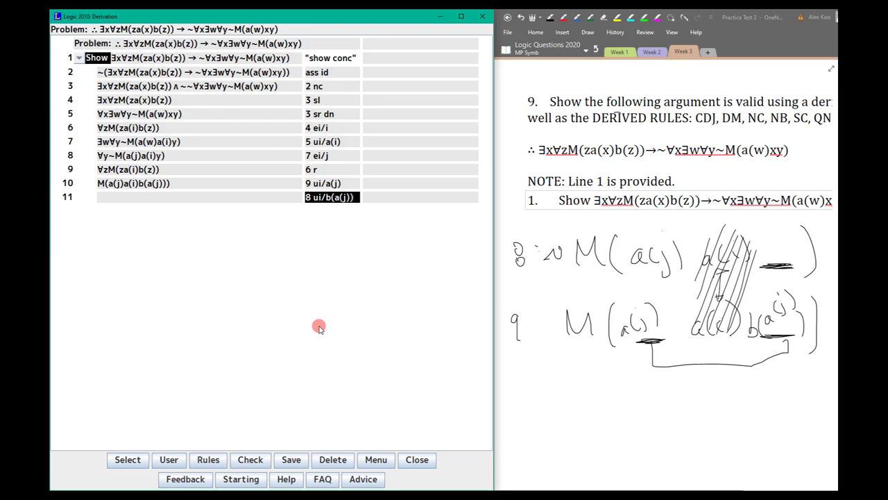
pyautogui.press('Return')
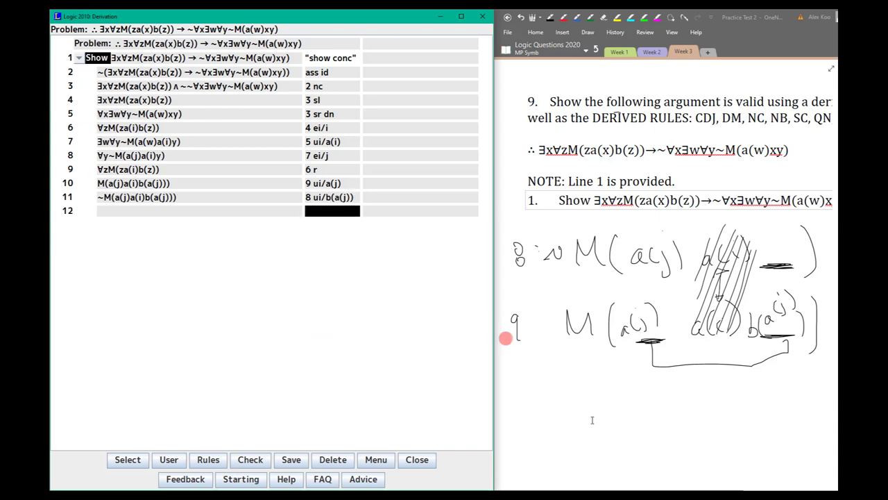